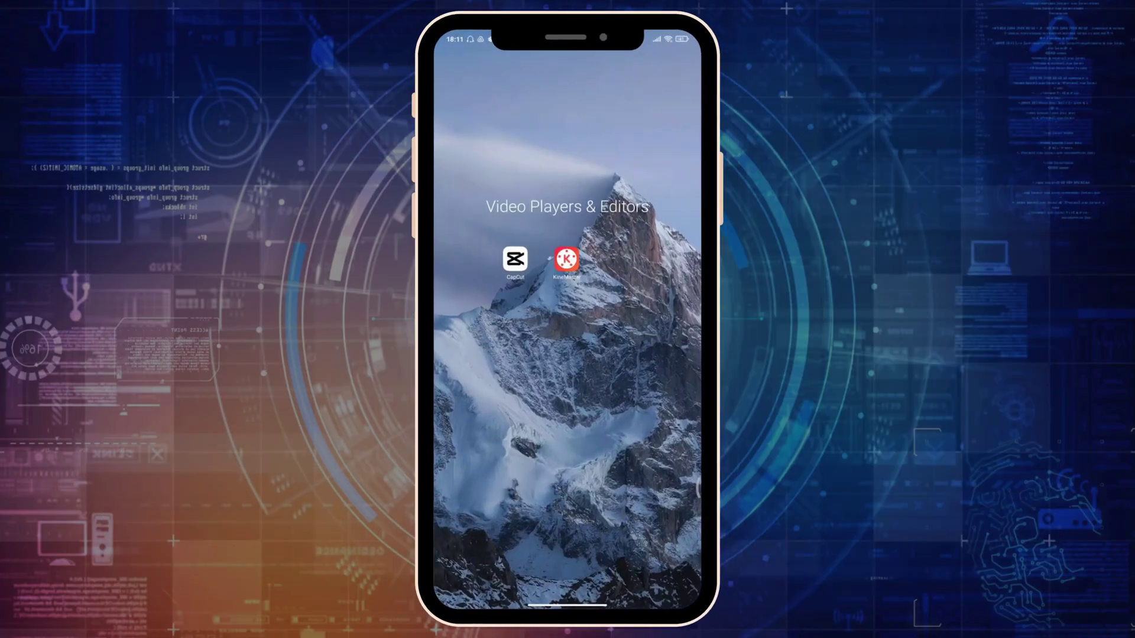
- Launch CapCut from the home screen and start a new project
click(515, 259)
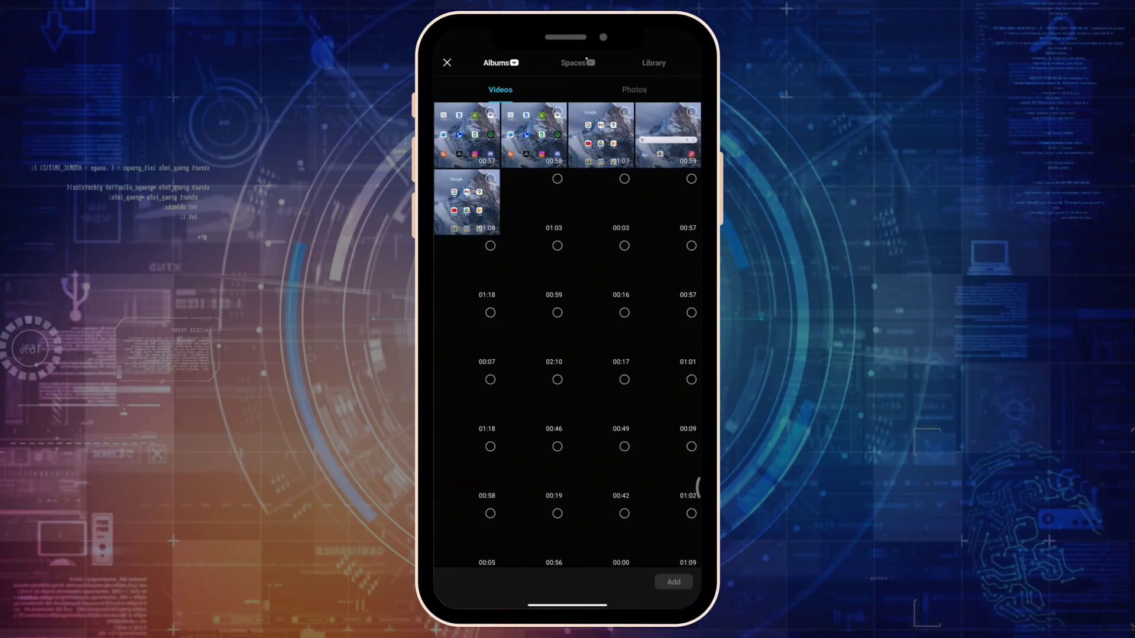
- Select the two cookie-bowl photos, the escalator photo and the birthday cake photo
click(641, 94)
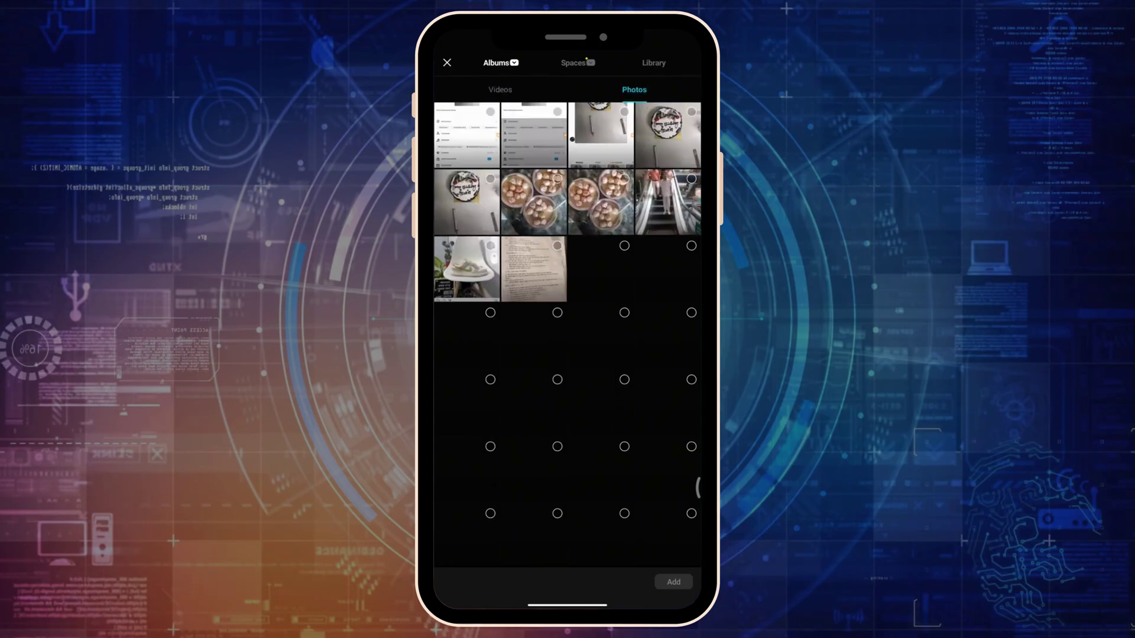
click(560, 179)
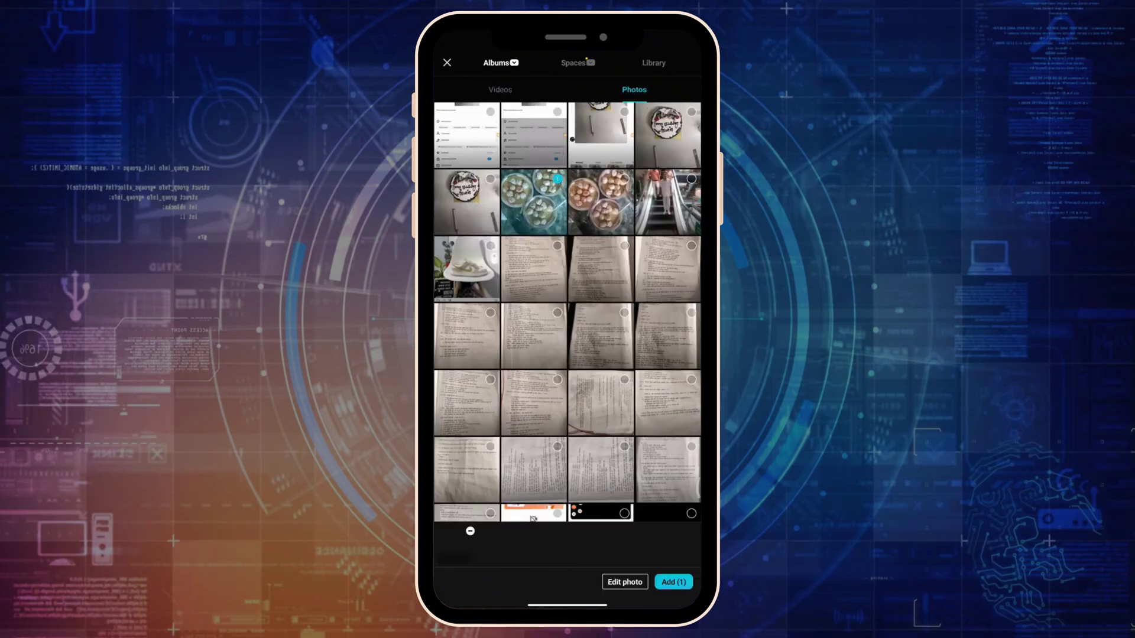
click(619, 175)
click(690, 180)
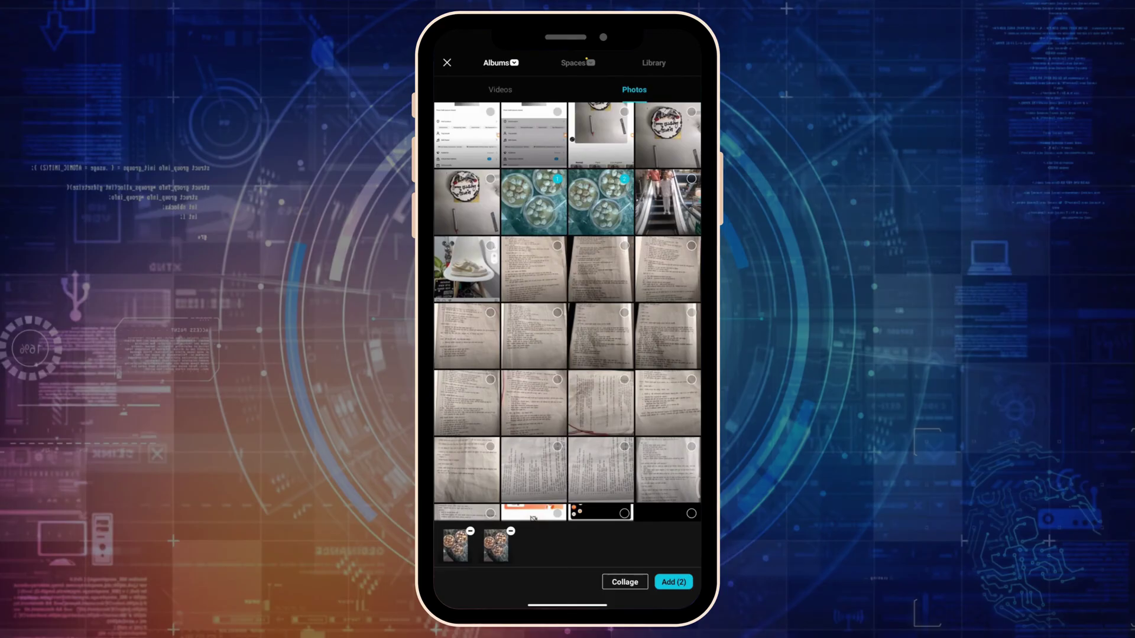
click(466, 202)
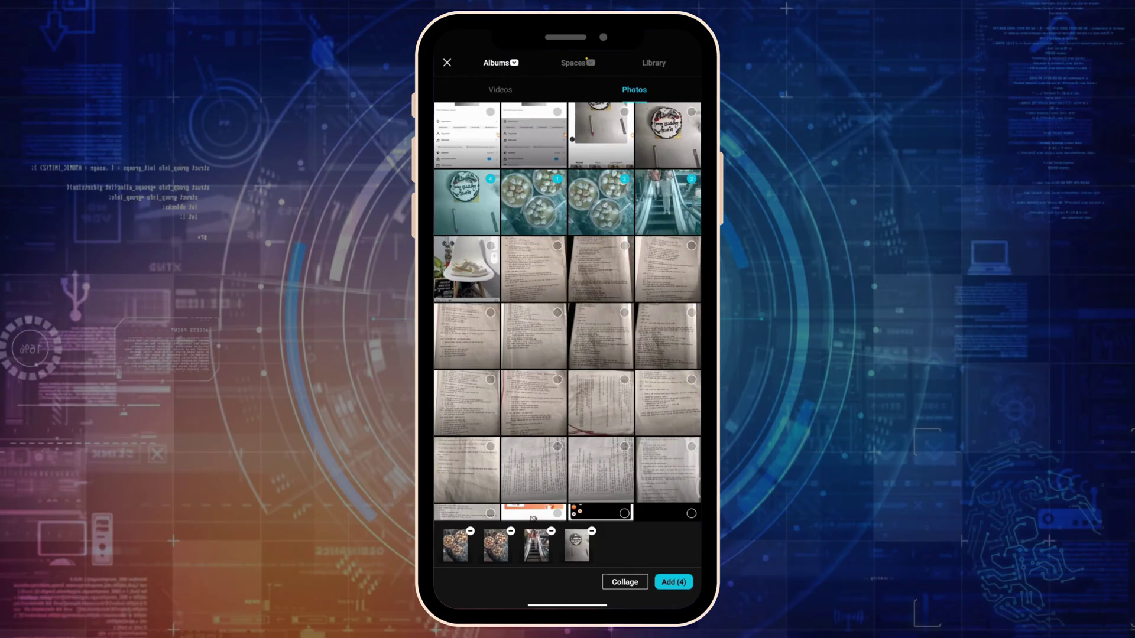
- Combine the four selected photos into a 2x2 Collage
click(624, 582)
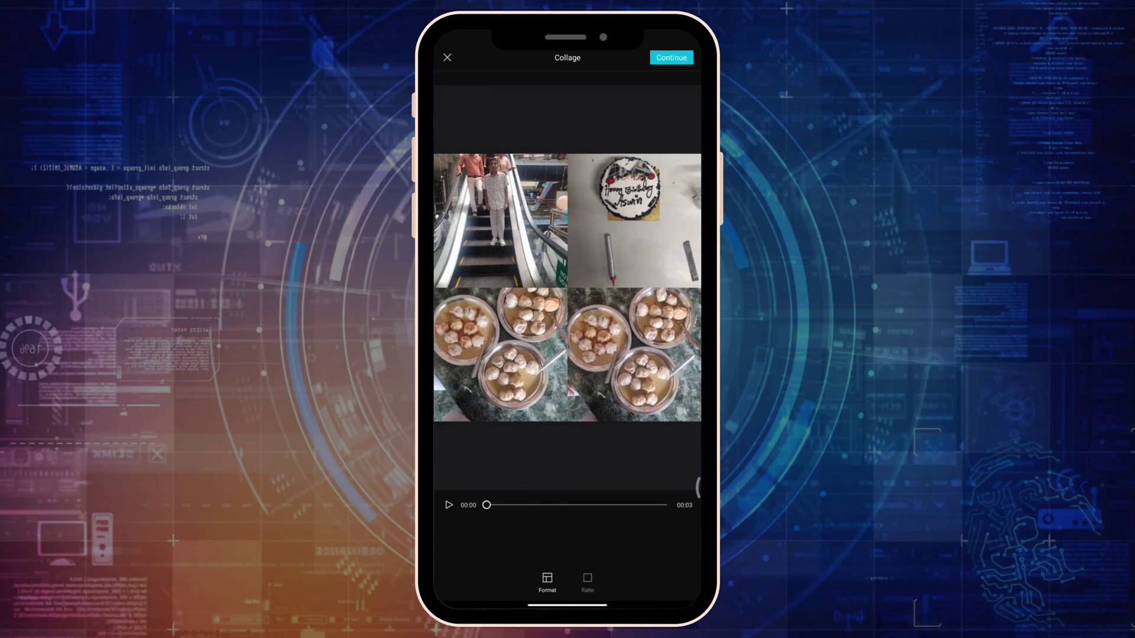
- Accept the collage to load it into the editor as a three-second clip
click(671, 57)
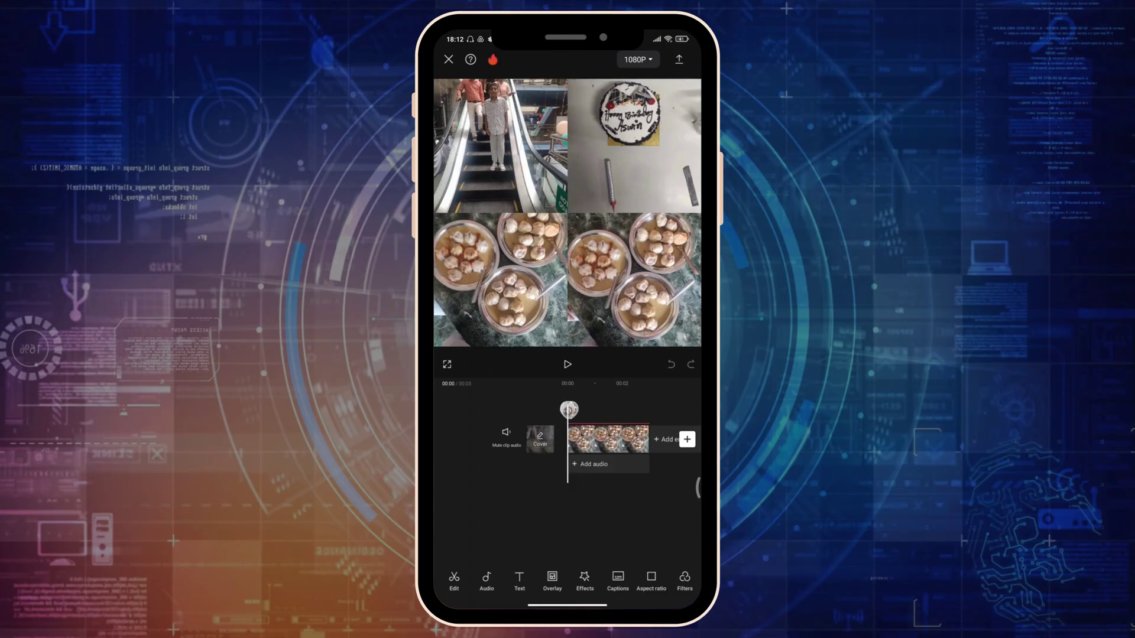
mouse_move(637, 508)
mouse_down()
mouse_move(609, 516)
mouse_move(601, 495)
mouse_move(571, 499)
mouse_move(633, 499)
mouse_up()
- Export the 2x2 collage clip to the phone
click(679, 60)
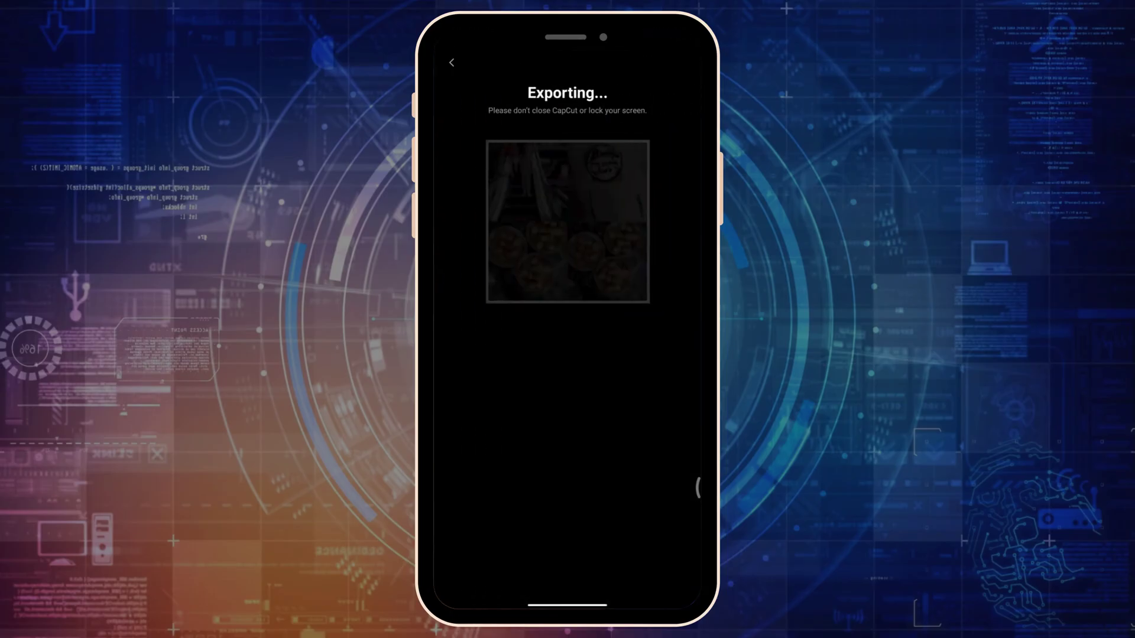